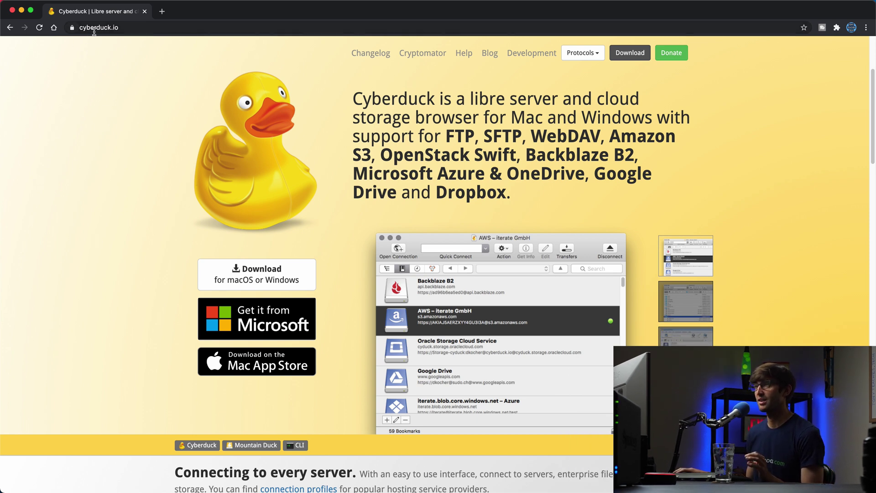
Download the 117 MB Cyberduck 7.8.2 macOS zip in Chrome and open it for extraction.
{"action": "left_click", "coordinate": [235, 269]}
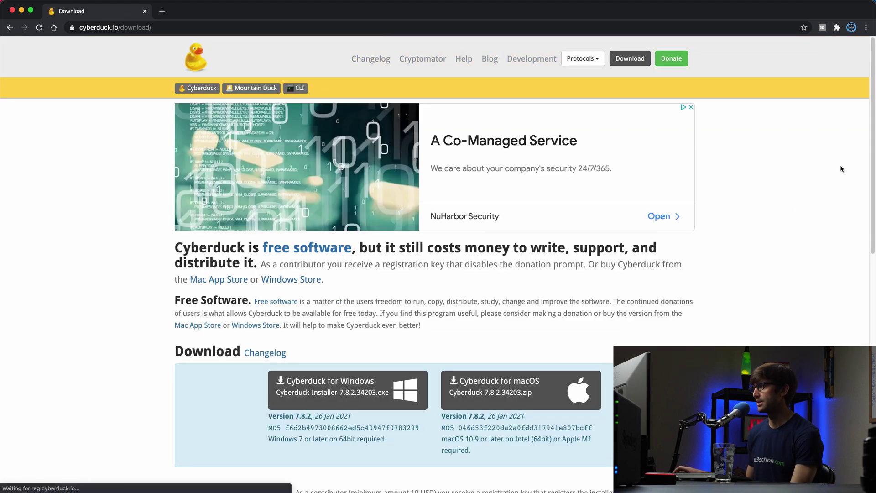
{"action": "scroll", "coordinate": [842, 169], "scroll_direction": "down", "scroll_amount": 5}
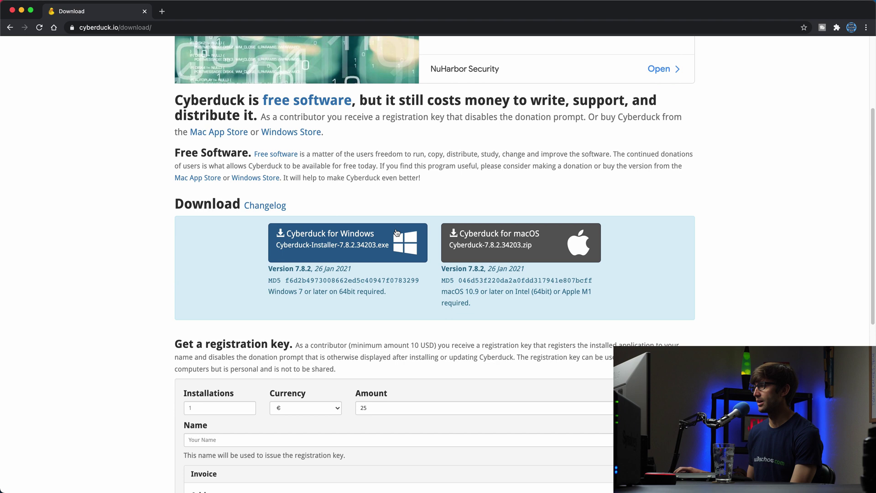
{"action": "left_click", "coordinate": [546, 239]}
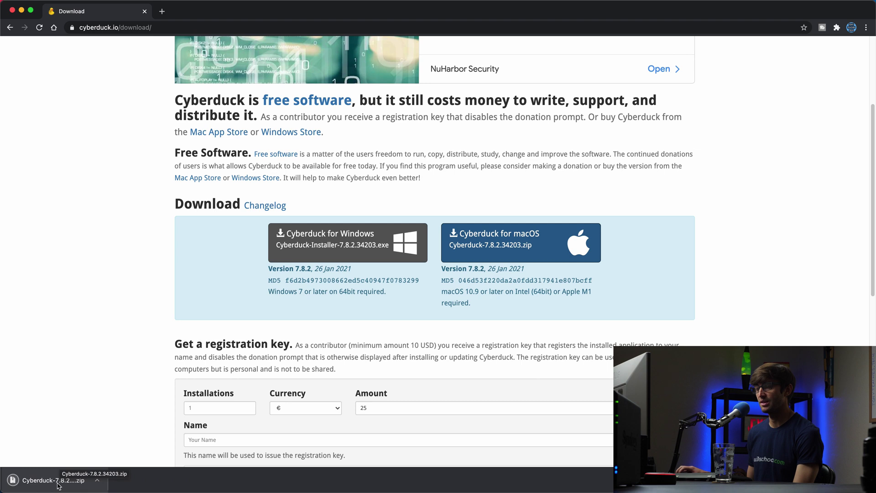
{"action": "left_click", "coordinate": [52, 487]}
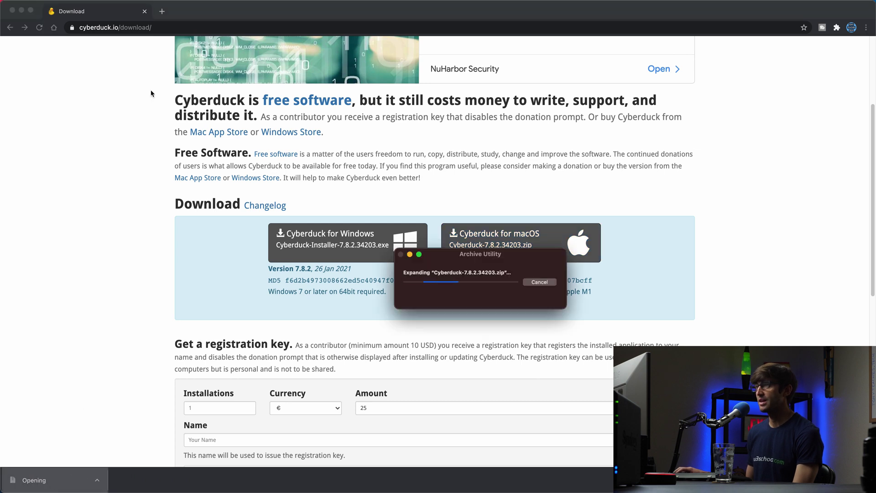
Close Chrome, select the extracted Cyberduck.app in Downloads, then close the Downloads window.
{"action": "left_click", "coordinate": [145, 12]}
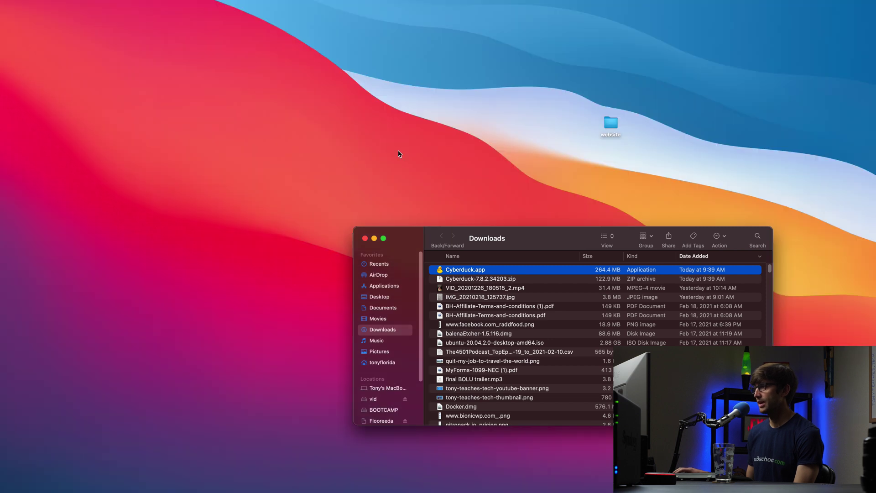
{"action": "left_click", "coordinate": [479, 280]}
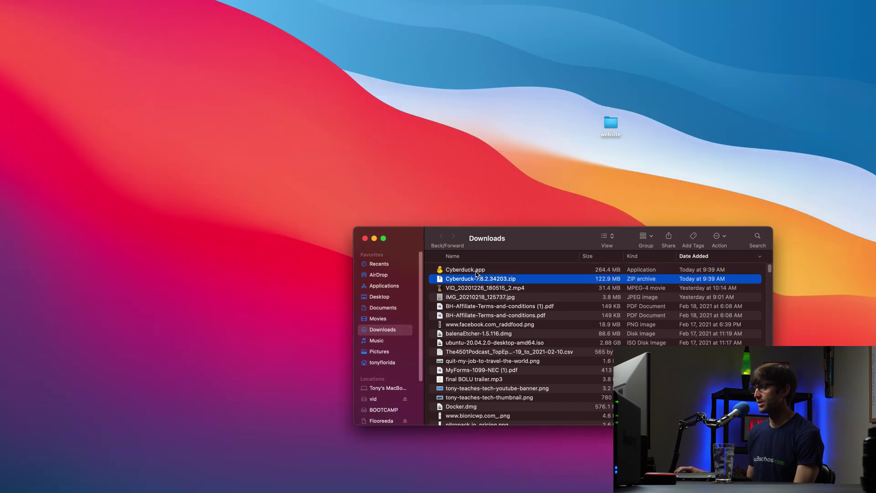
{"action": "left_click", "coordinate": [477, 270]}
{"action": "left_click_drag", "start_coordinate": [530, 239], "coordinate": [491, 218]}
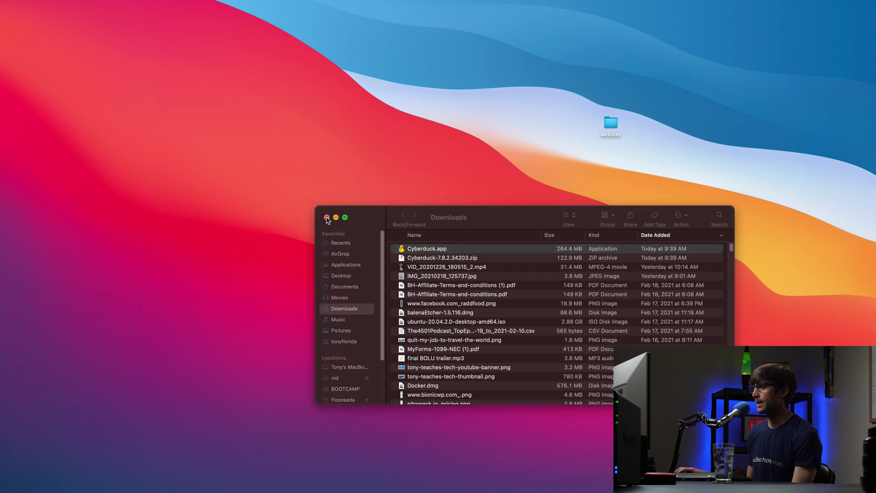
{"action": "left_click", "coordinate": [327, 217]}
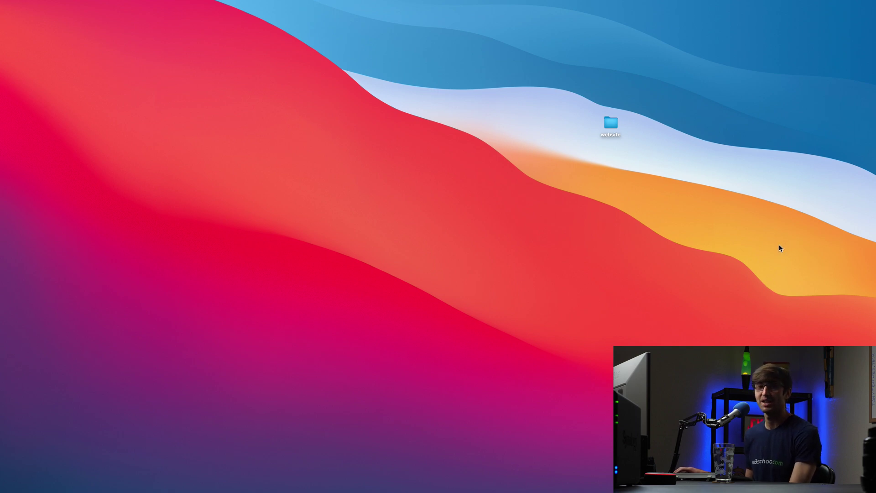
Center the Cyberduck window, look over the five items in the website folder, then close it.
{"action": "left_click_drag", "start_coordinate": [767, 27], "coordinate": [446, 109]}
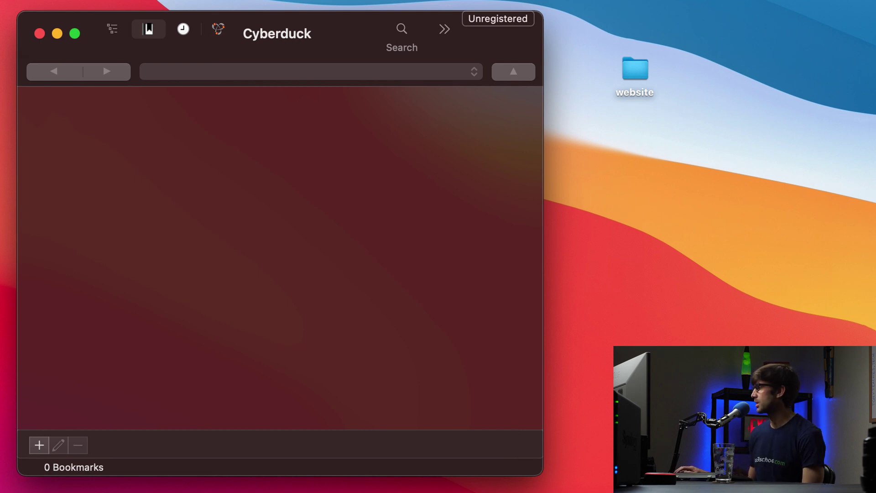
{"action": "double_click", "coordinate": [636, 68]}
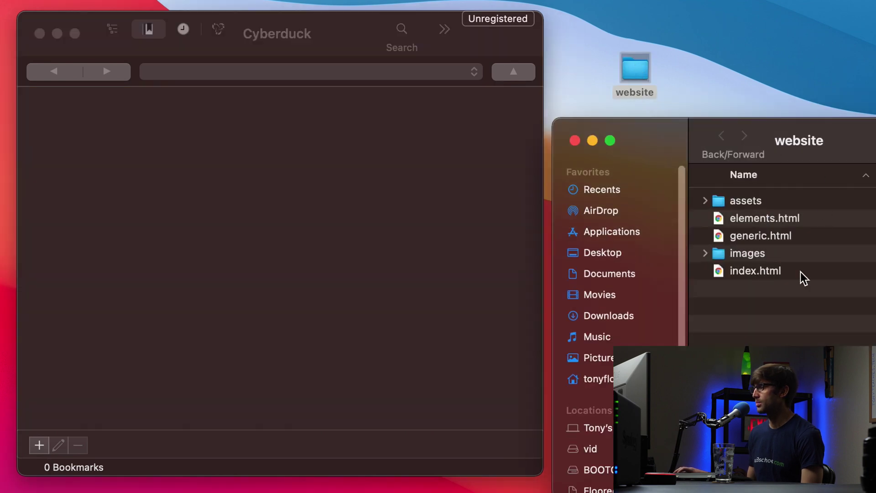
{"action": "left_click_drag", "start_coordinate": [790, 329], "coordinate": [731, 194]}
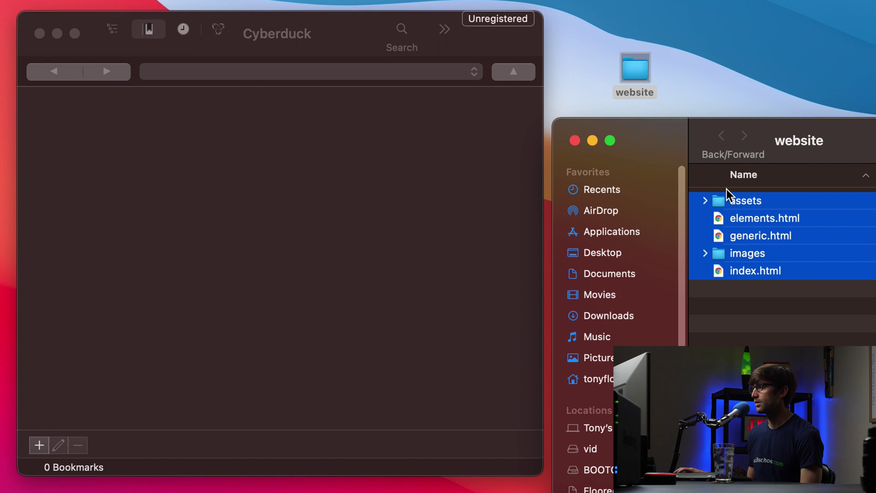
{"action": "left_click", "coordinate": [575, 141]}
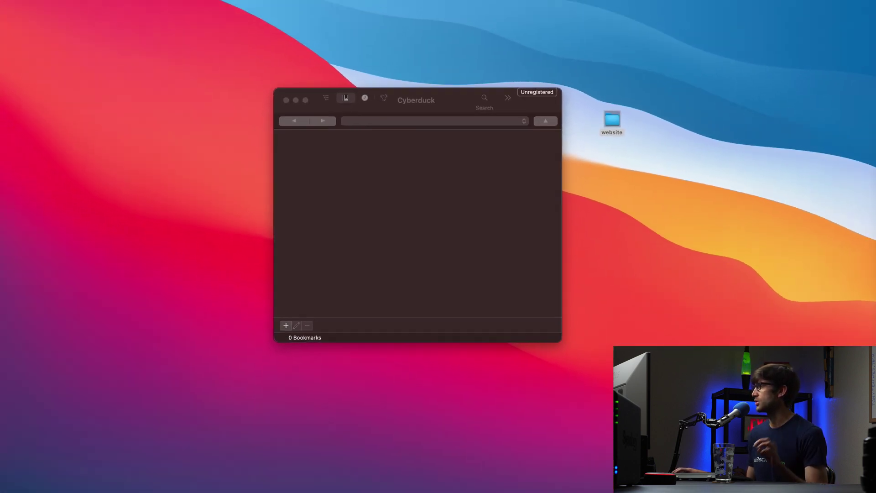
Load tonyflorida.me in Chrome to see DreamHost's 'almost here' placeholder, then minimize Chrome.
{"action": "key", "text": "super+Tab"}
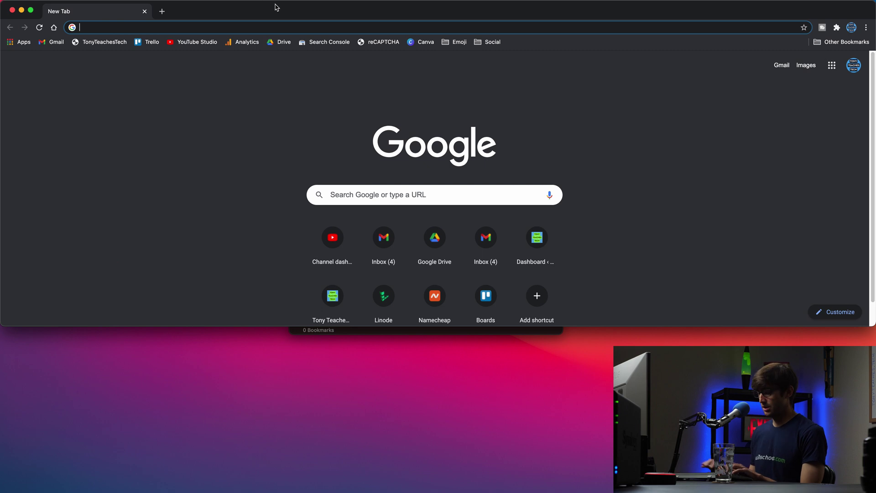
{"action": "type", "text": "tonyflorida."}
{"action": "key", "text": "Return"}
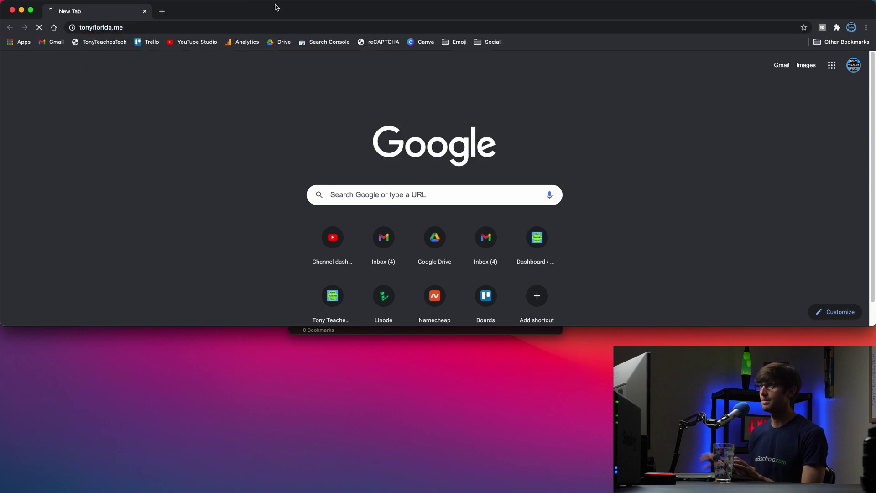
{"action": "left_click_drag", "start_coordinate": [228, 325], "coordinate": [221, 478]}
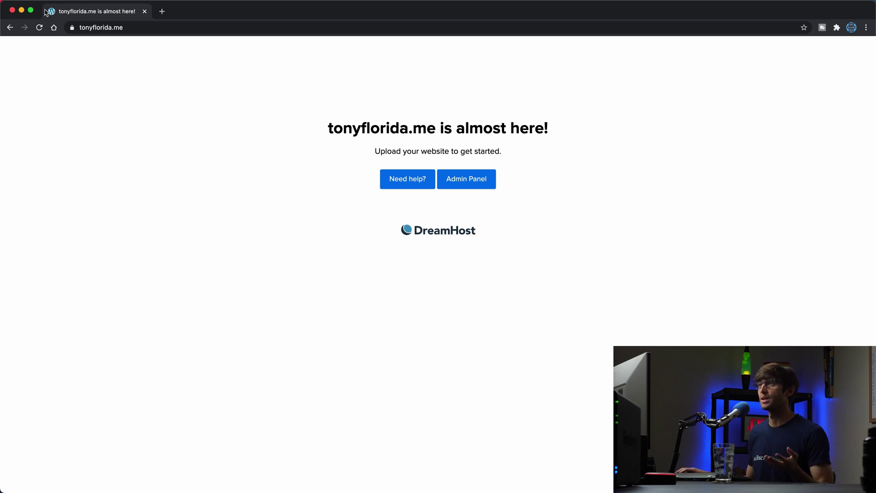
{"action": "left_click", "coordinate": [21, 11]}
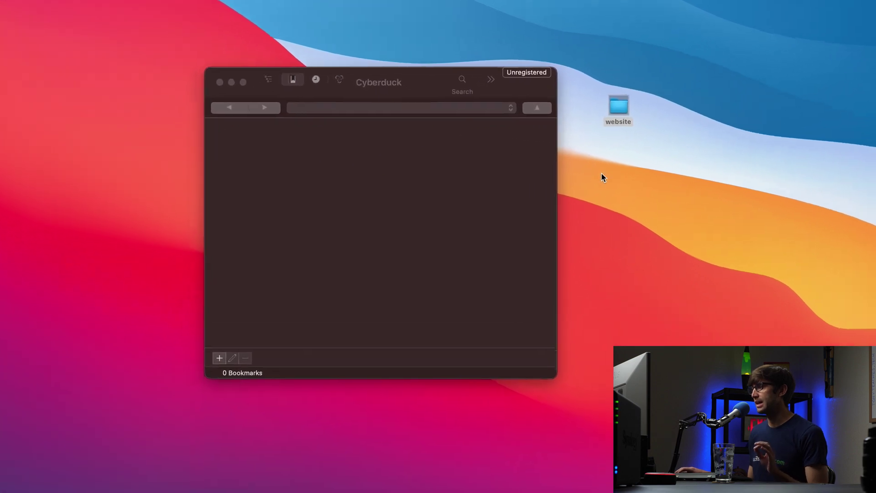
Add a new Cyberduck bookmark using FTP (File Transfer Protocol) on port 21.
{"action": "left_click", "coordinate": [466, 192]}
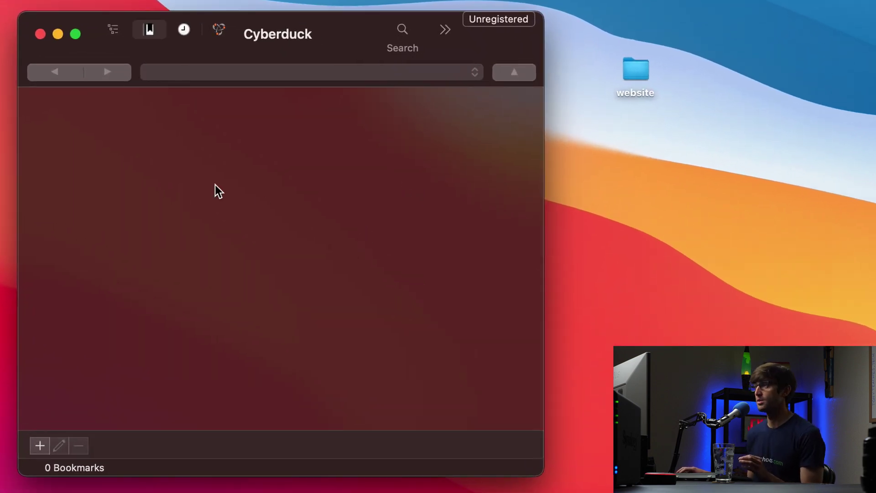
{"action": "left_click", "coordinate": [40, 449]}
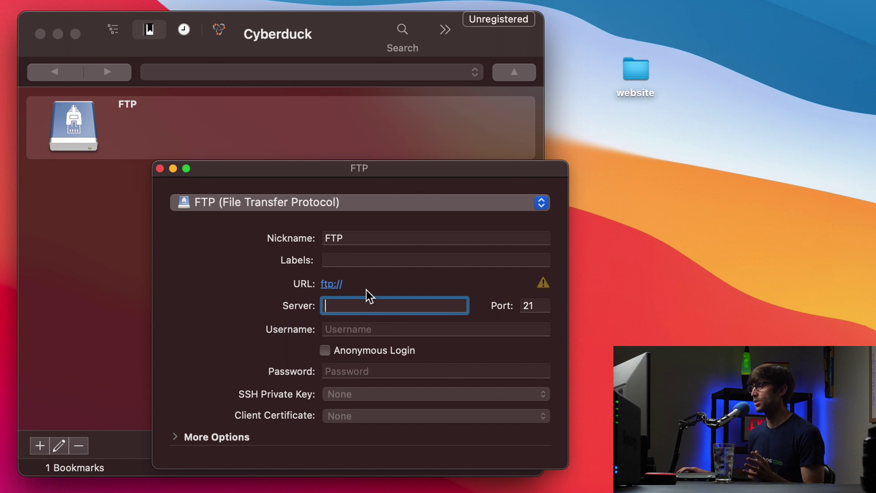
{"action": "left_click", "coordinate": [332, 207]}
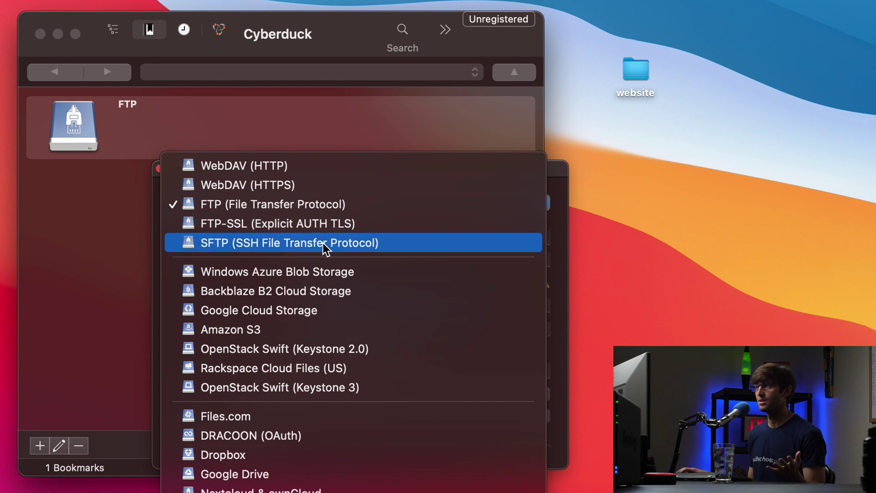
{"action": "left_click", "coordinate": [316, 209]}
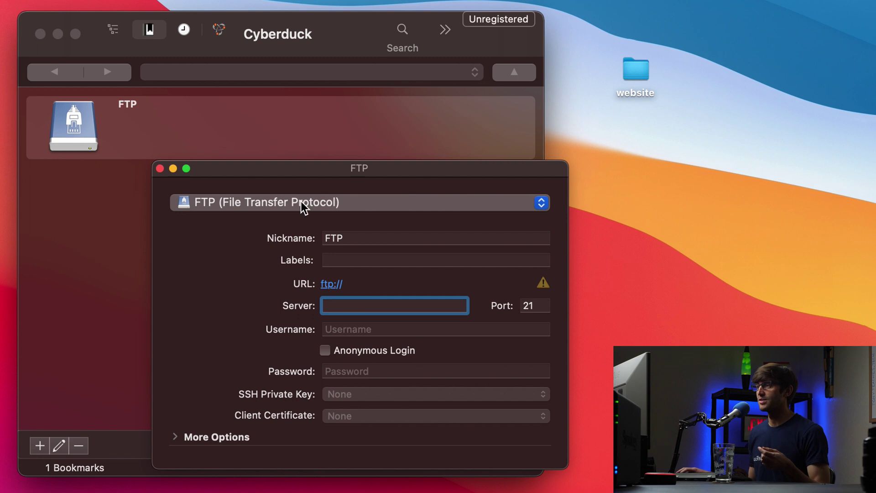
{"action": "left_click", "coordinate": [301, 202]}
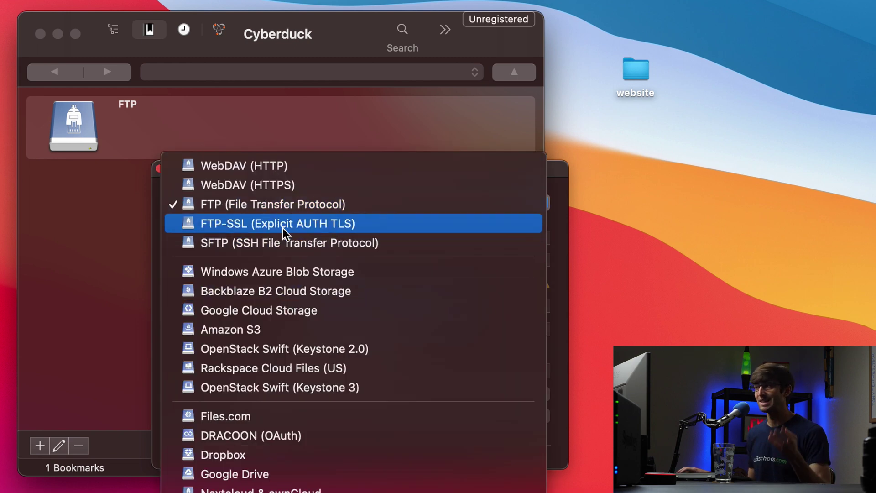
{"action": "left_click", "coordinate": [560, 189]}
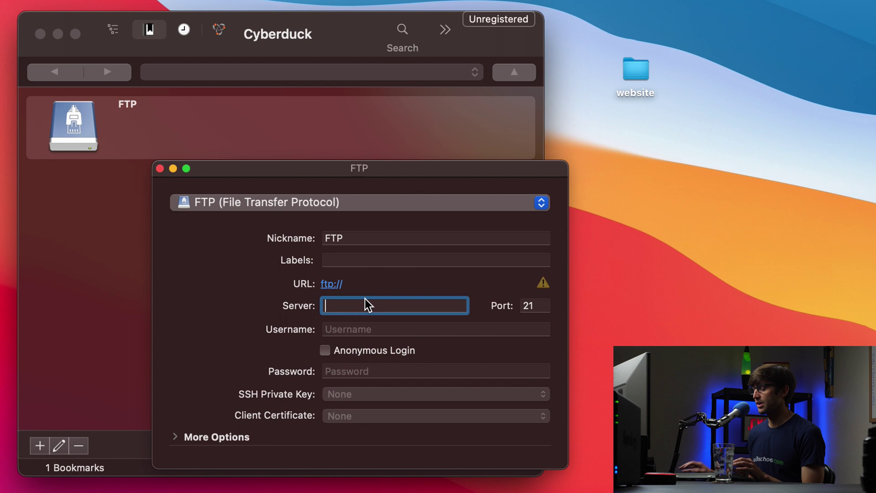
Set the bookmark server to tonyflorida.me, enter the username and FTP password, and close the editor.
{"action": "type", "text": "tonyflorida.me"}
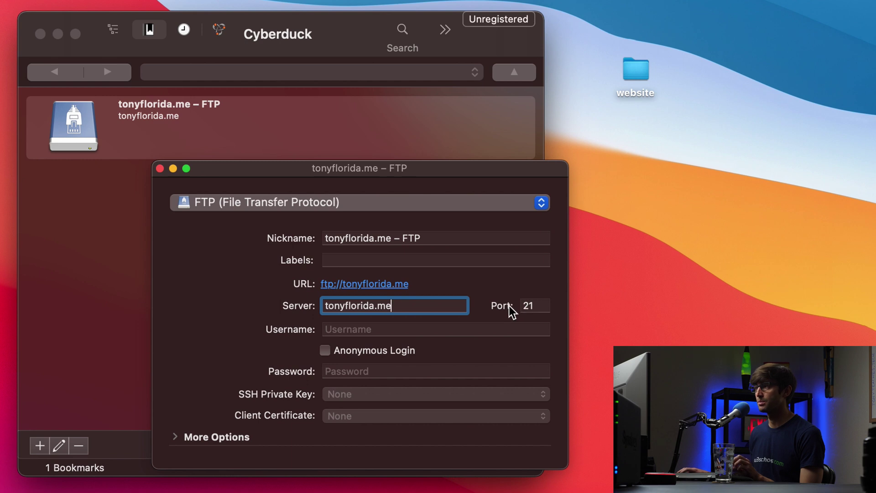
{"action": "left_click", "coordinate": [479, 329]}
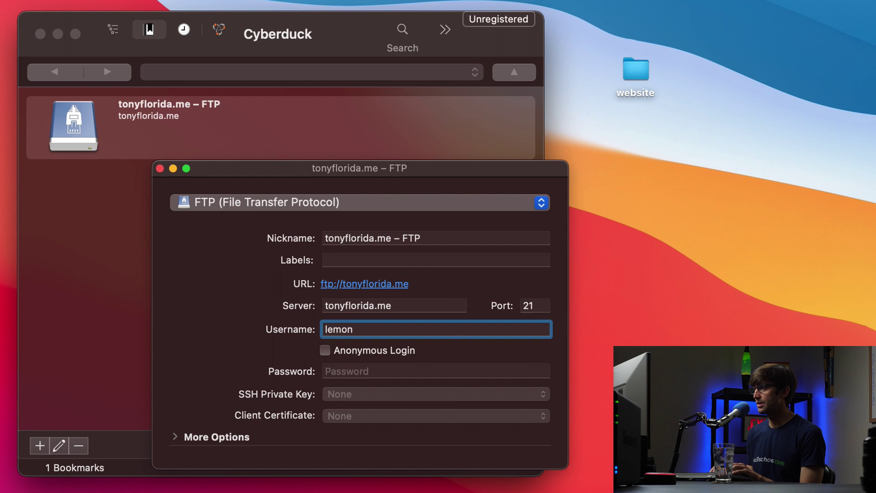
{"action": "left_click", "coordinate": [388, 370]}
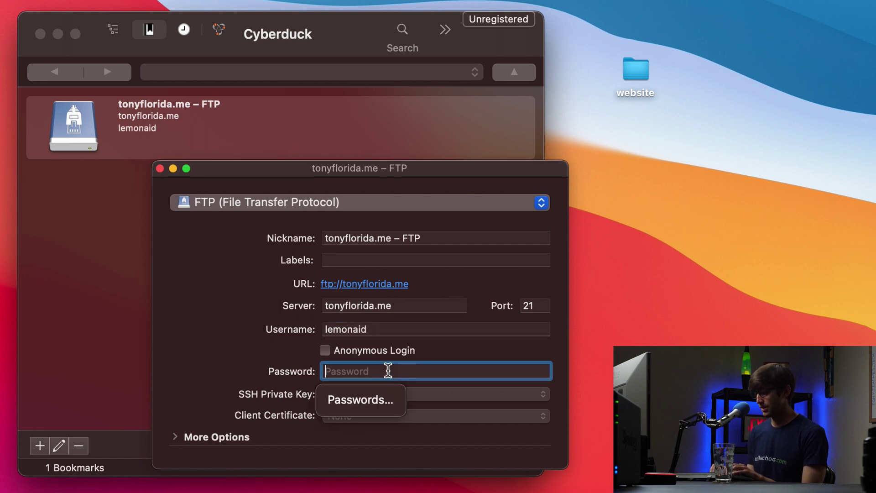
{"action": "type", "text": "•"}
{"action": "key", "text": "BackSpace"}
{"action": "key", "text": "BackSpace"}
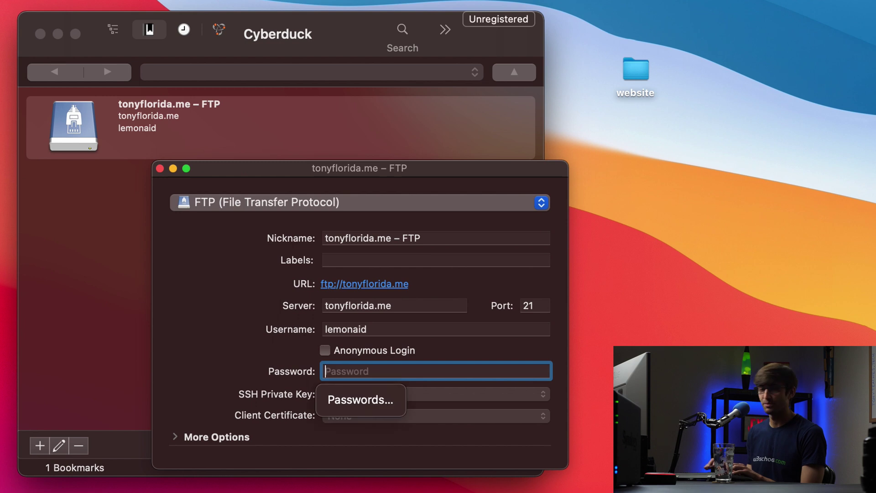
{"action": "type", "text": "•••••"}
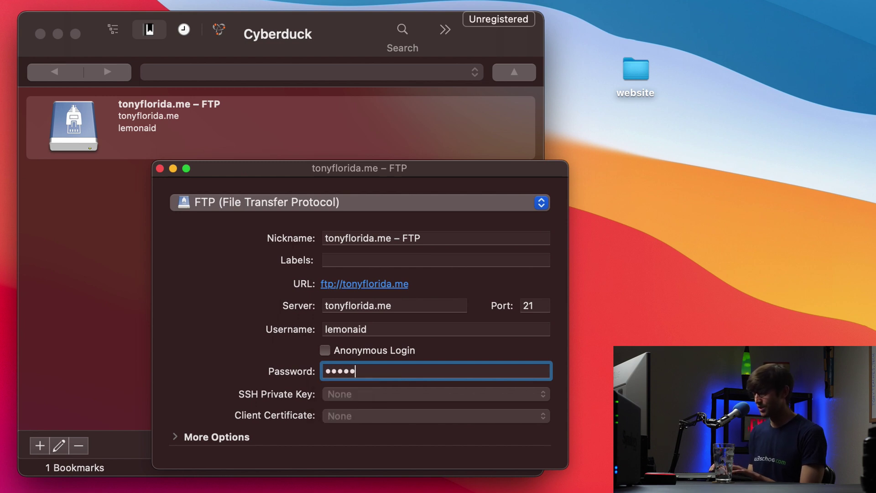
{"action": "type", "text": "••••••"}
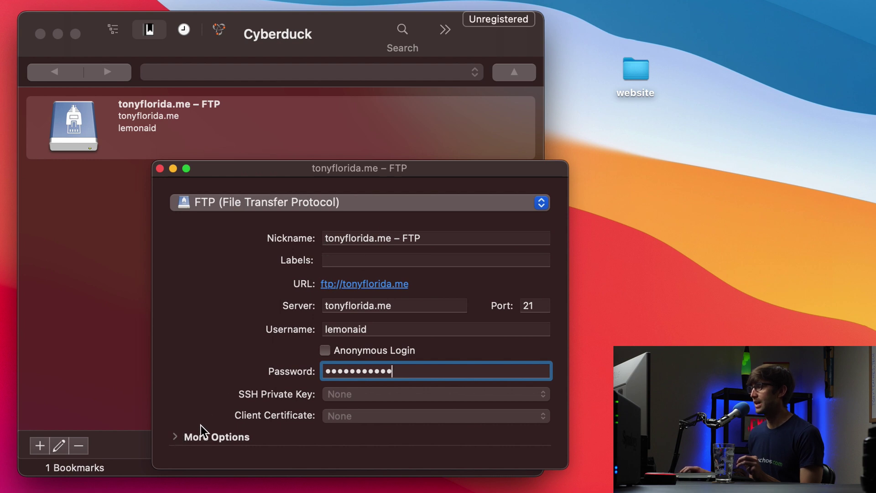
{"action": "left_click", "coordinate": [158, 170]}
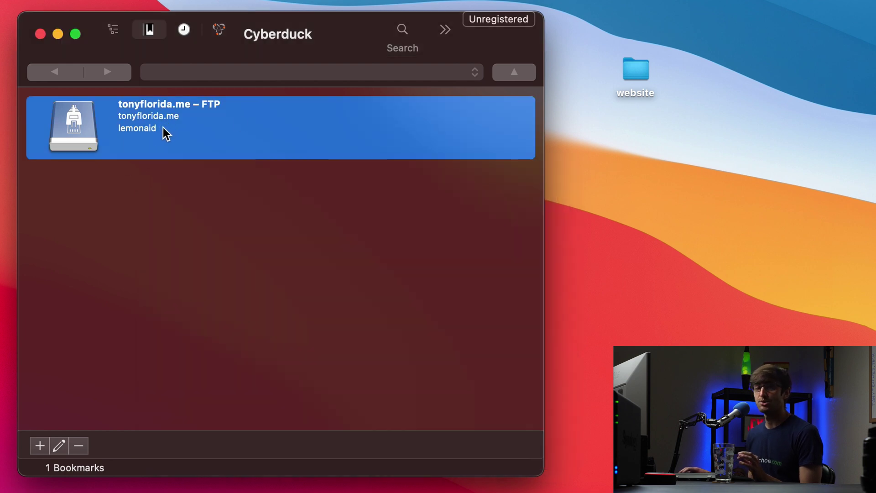
Connect to the tonyflorida.me bookmark, accept the unsecured FTP warning, and log in with the account password.
{"action": "double_click", "coordinate": [202, 134]}
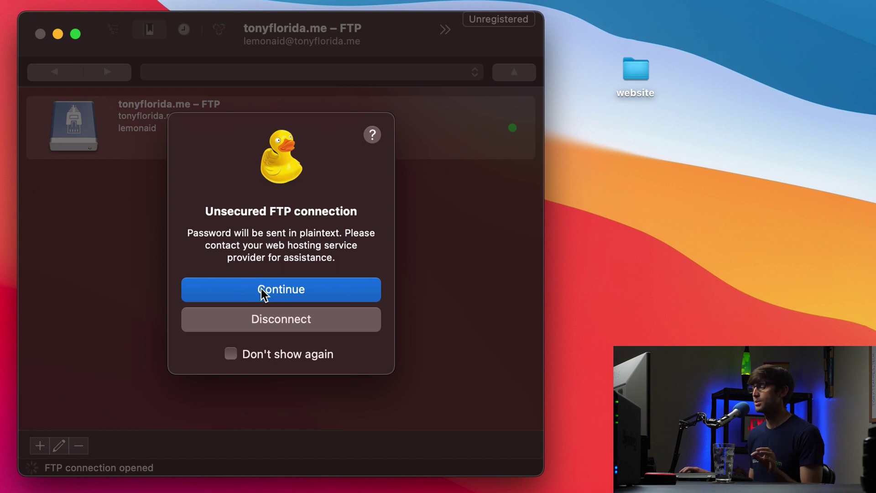
{"action": "left_click", "coordinate": [261, 288]}
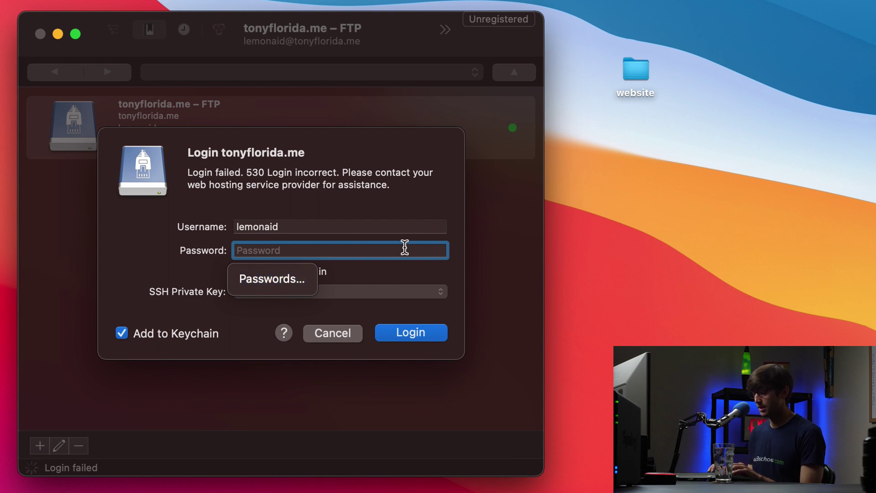
{"action": "type", "text": "*************"}
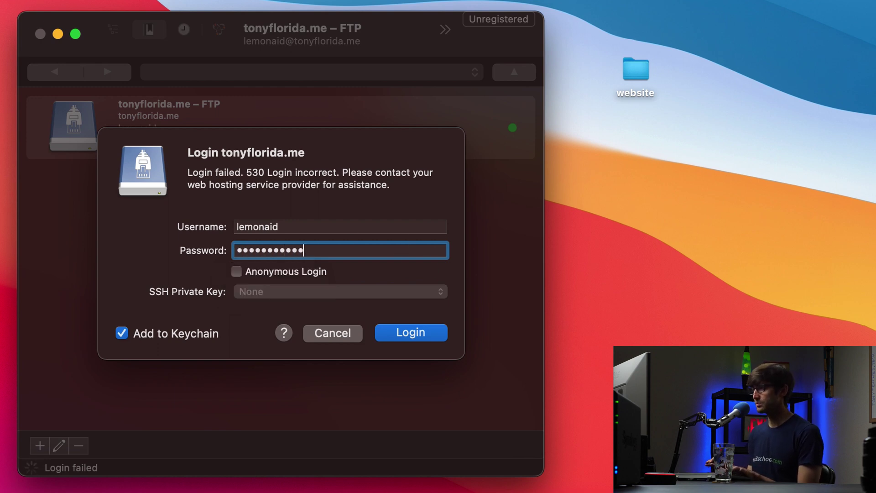
{"action": "key", "text": "Return"}
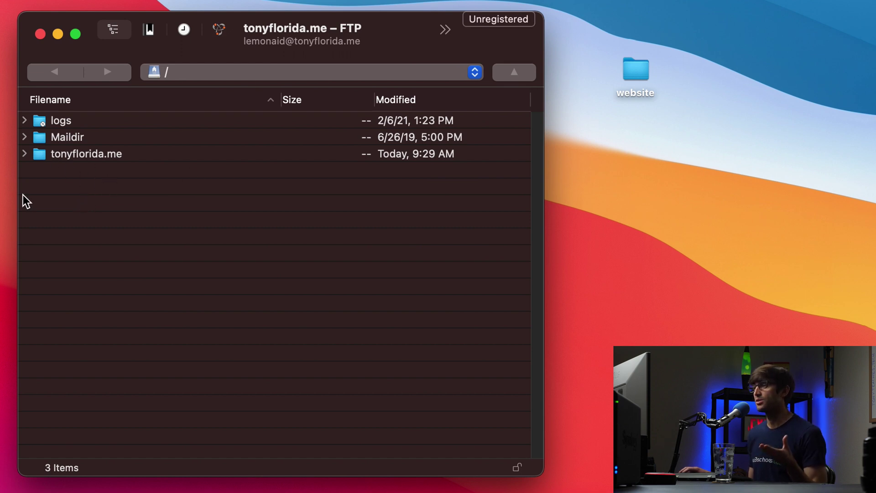
Open the remote tonyflorida.me folder and the local website folder in Finder beside it.
{"action": "left_click", "coordinate": [80, 157]}
{"action": "double_click", "coordinate": [83, 157]}
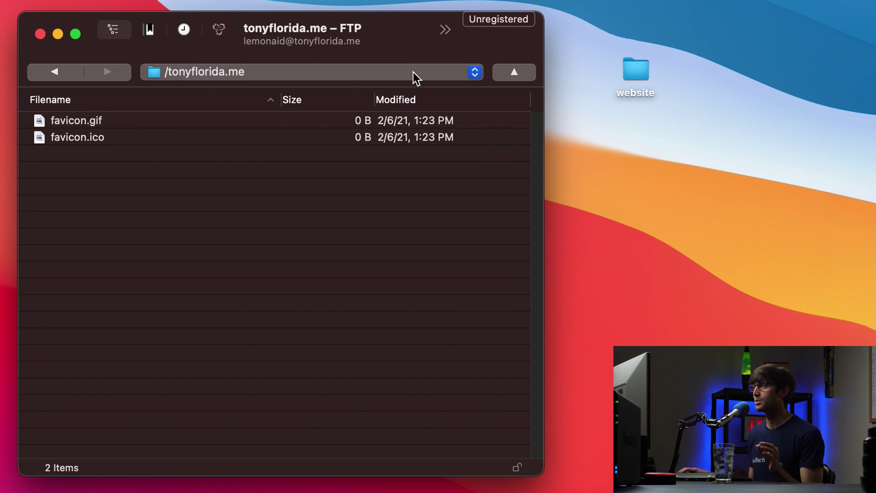
{"action": "left_click_drag", "start_coordinate": [377, 20], "coordinate": [373, 17]}
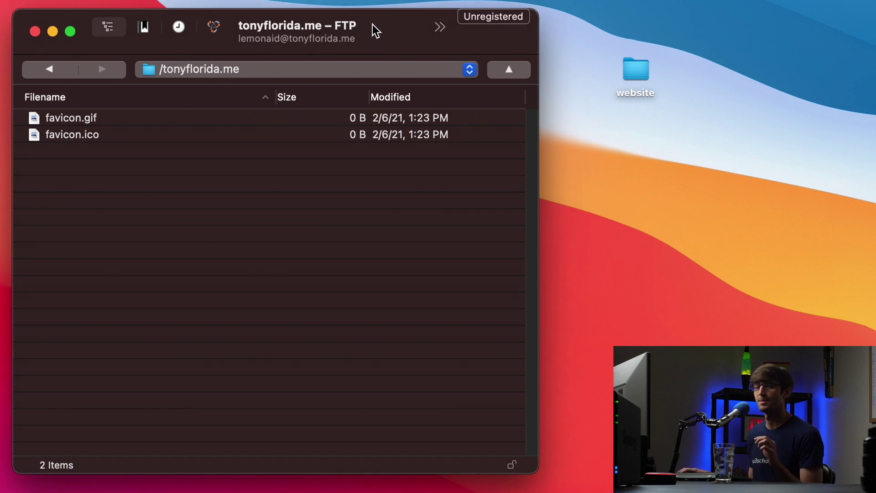
{"action": "double_click", "coordinate": [641, 66]}
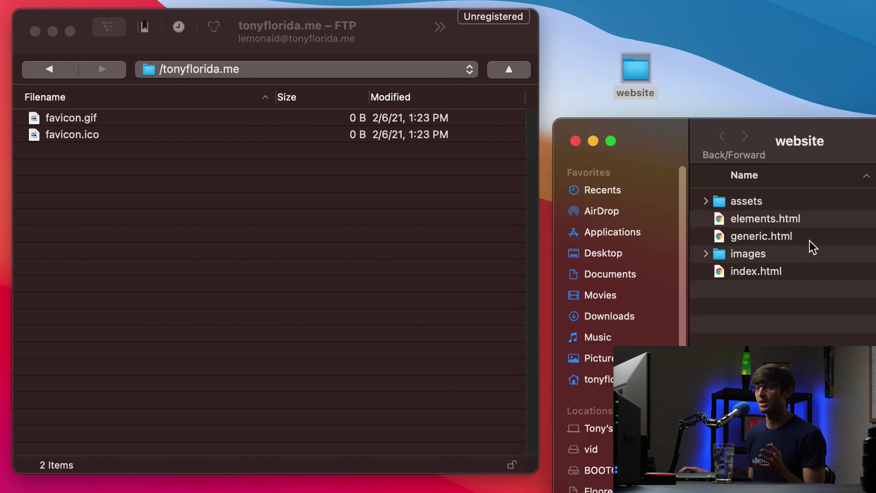
Upload assets, images, elements.html, generic.html and index.html into /tonyflorida.me, suppressing the unsecured-connection warning.
{"action": "left_click_drag", "start_coordinate": [712, 340], "coordinate": [744, 201]}
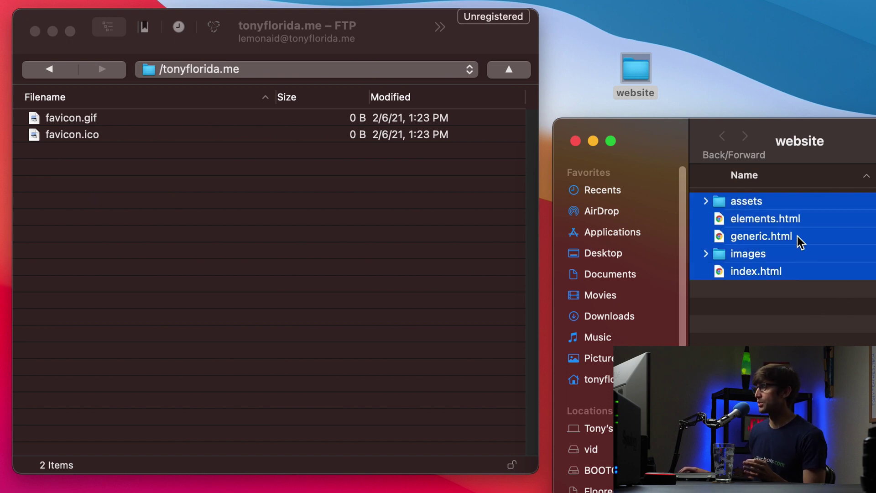
{"action": "left_click_drag", "start_coordinate": [798, 236], "coordinate": [282, 234]}
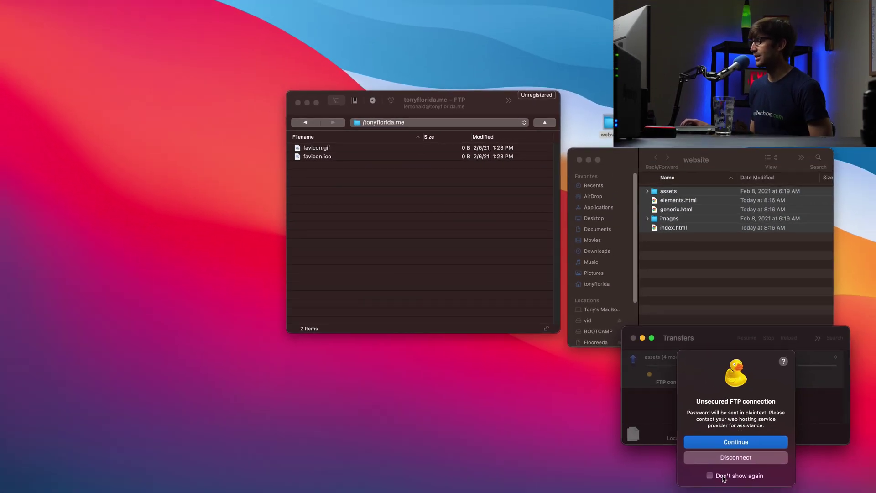
{"action": "left_click", "coordinate": [710, 476]}
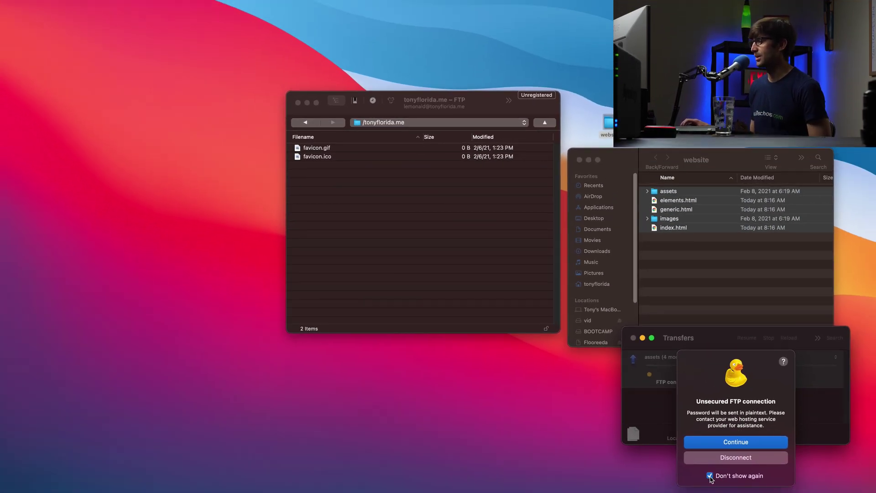
{"action": "left_click", "coordinate": [743, 442]}
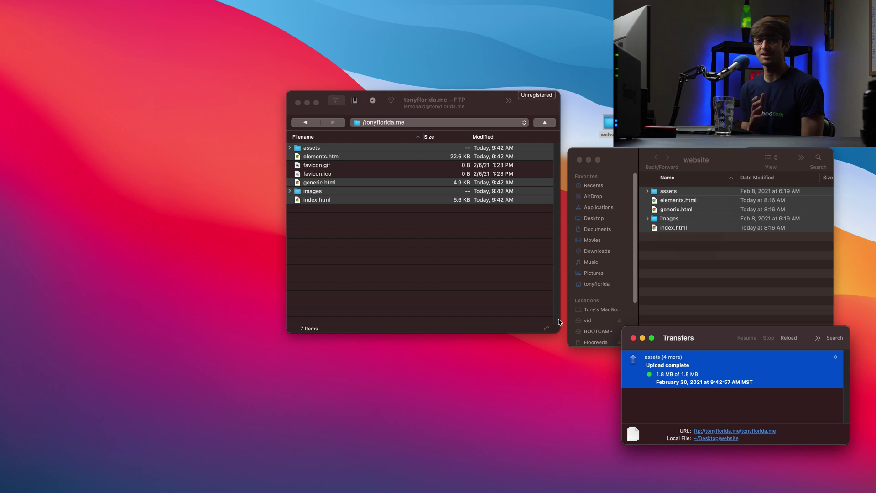
Try downloading favicon.gif from the server's context menu and retry the denied download.
{"action": "left_click", "coordinate": [348, 168]}
{"action": "left_click", "coordinate": [346, 168]}
{"action": "left_click", "coordinate": [350, 175], "text": "shift"}
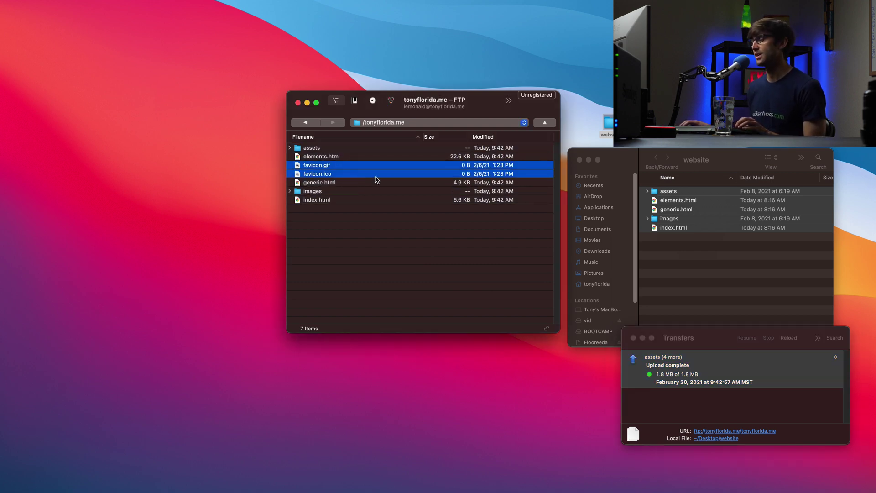
{"action": "left_click", "coordinate": [336, 166]}
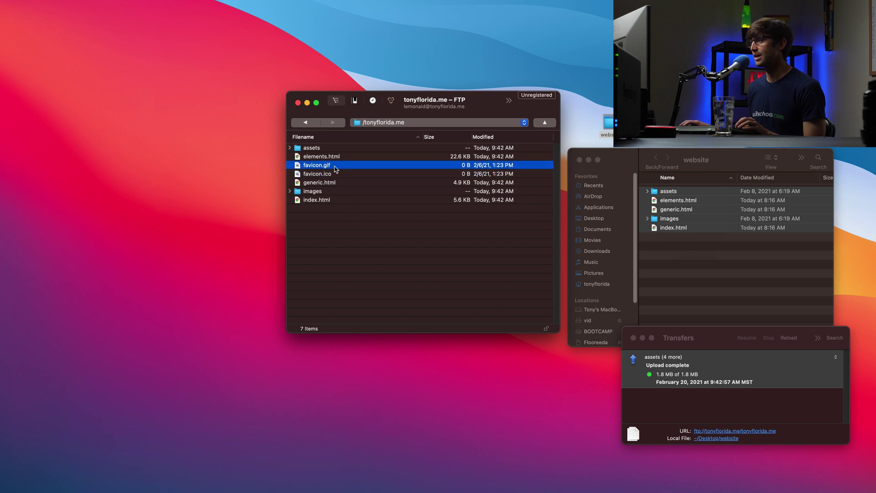
{"action": "right_click", "coordinate": [334, 167]}
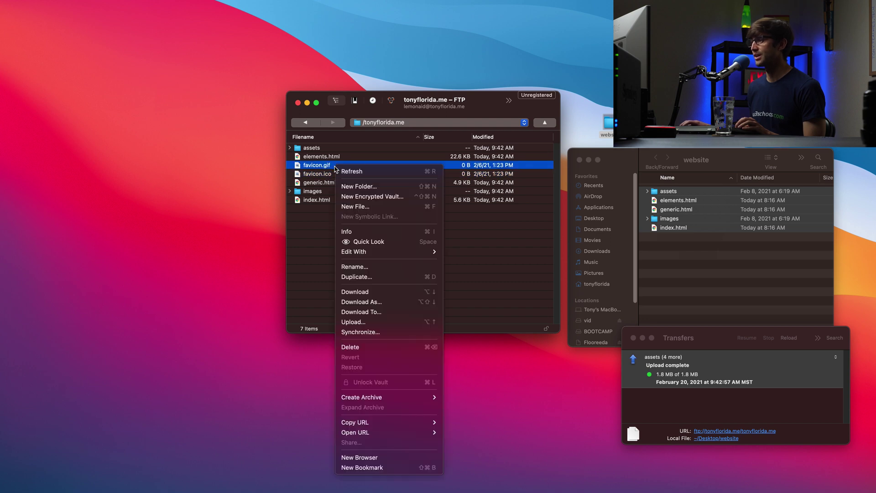
{"action": "left_click", "coordinate": [391, 292]}
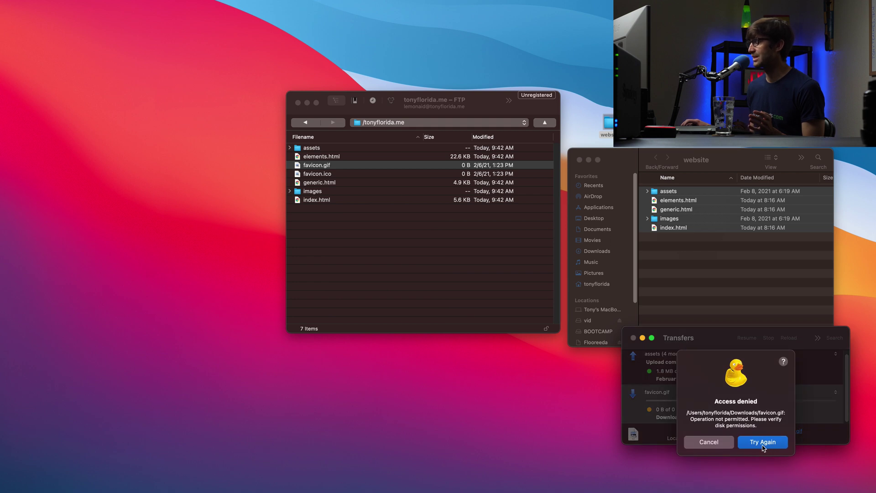
{"action": "left_click", "coordinate": [763, 443]}
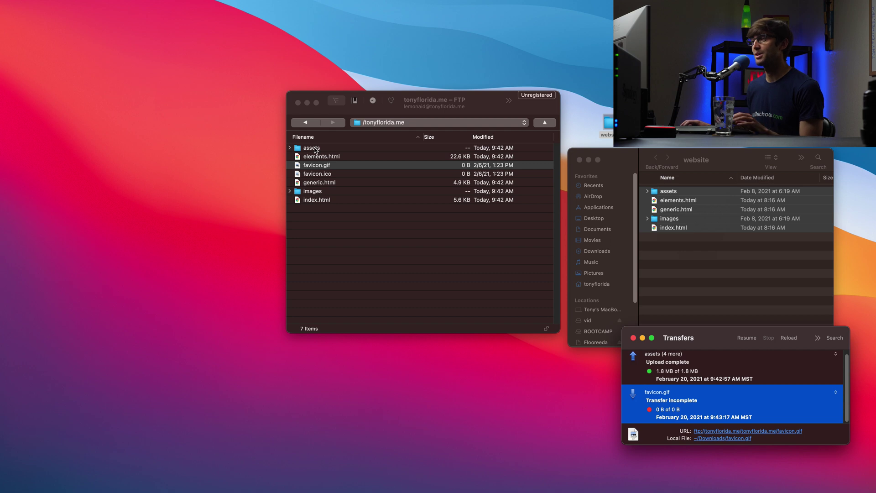
Drag favicon.gif and favicon.ico from the server onto the Desktop and arrange the copies.
{"action": "left_click", "coordinate": [347, 165]}
{"action": "left_click", "coordinate": [353, 174], "text": "shift"}
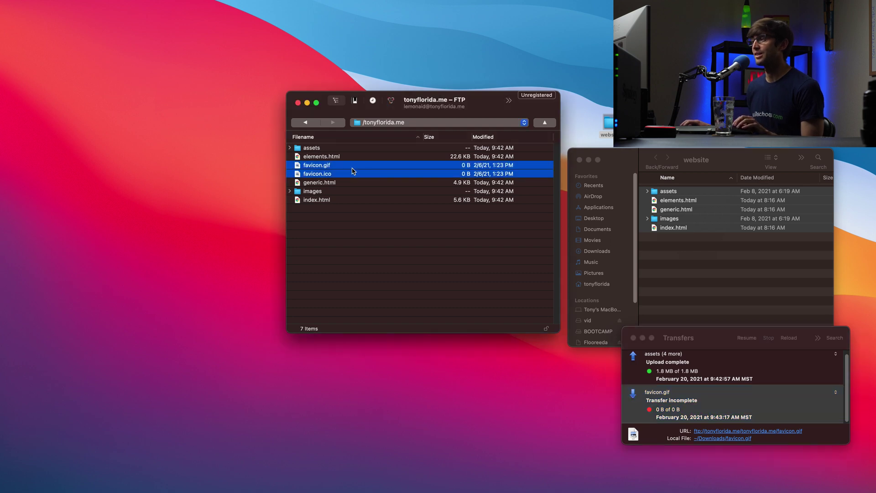
{"action": "left_click_drag", "start_coordinate": [352, 171], "coordinate": [172, 188]}
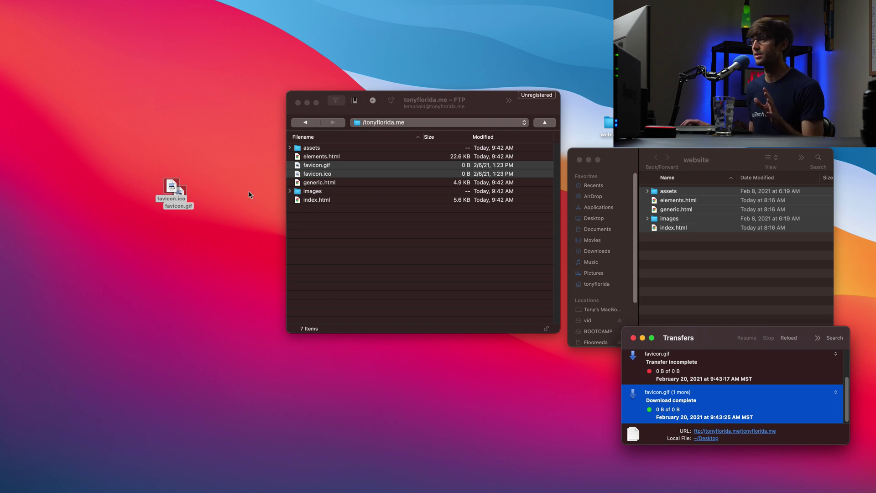
{"action": "left_click_drag", "start_coordinate": [167, 184], "coordinate": [174, 165]}
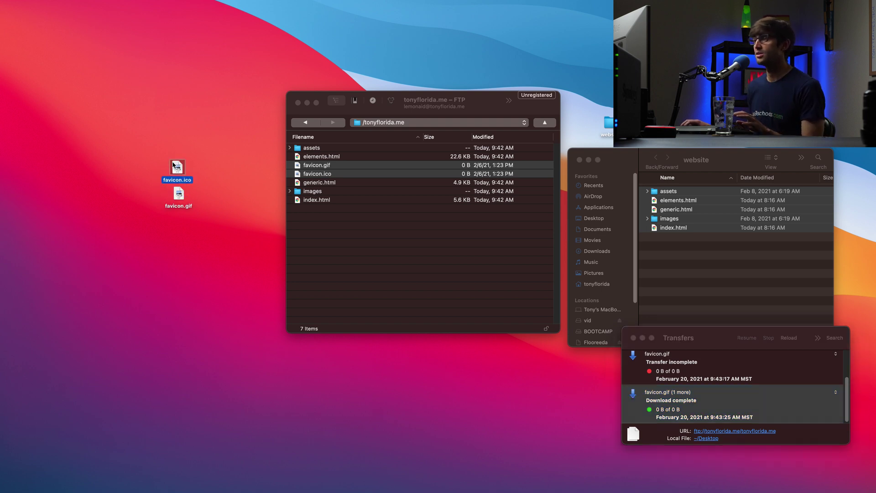
{"action": "left_click", "coordinate": [215, 188]}
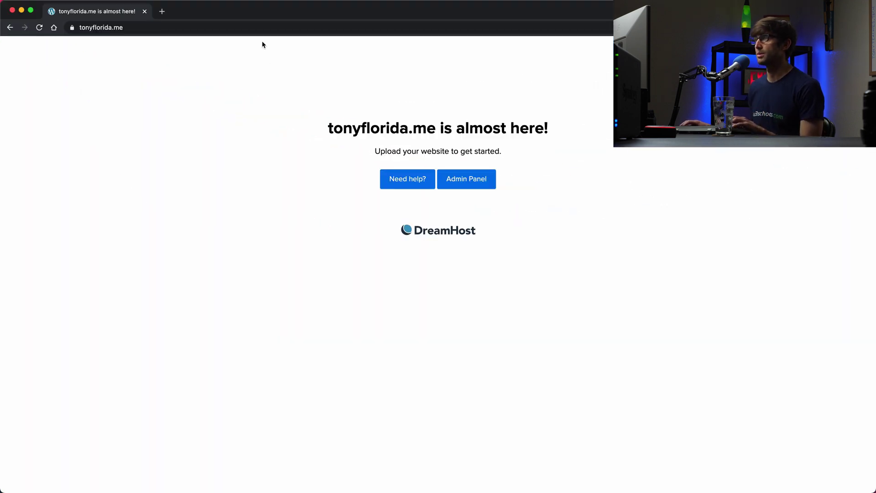
Reload tonyflorida.me in Chrome to see the uploaded Tony Teaches Tech site live.
{"action": "left_click", "coordinate": [272, 28]}
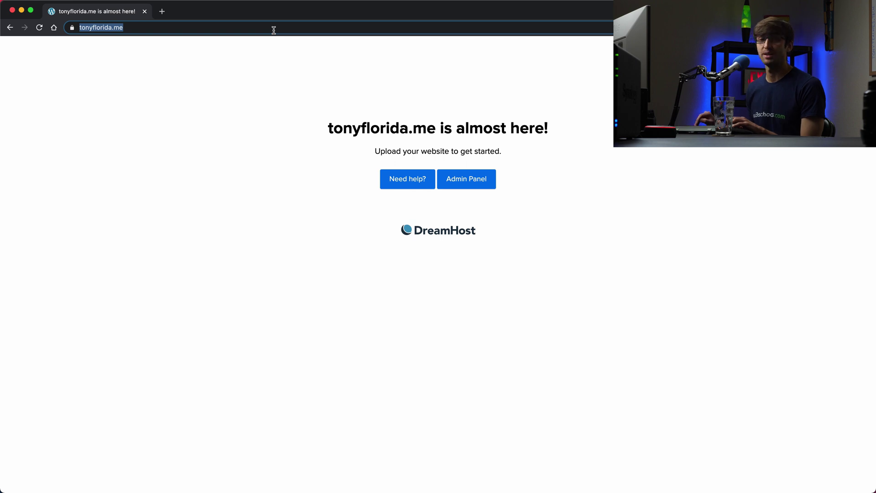
{"action": "key", "text": "Return"}
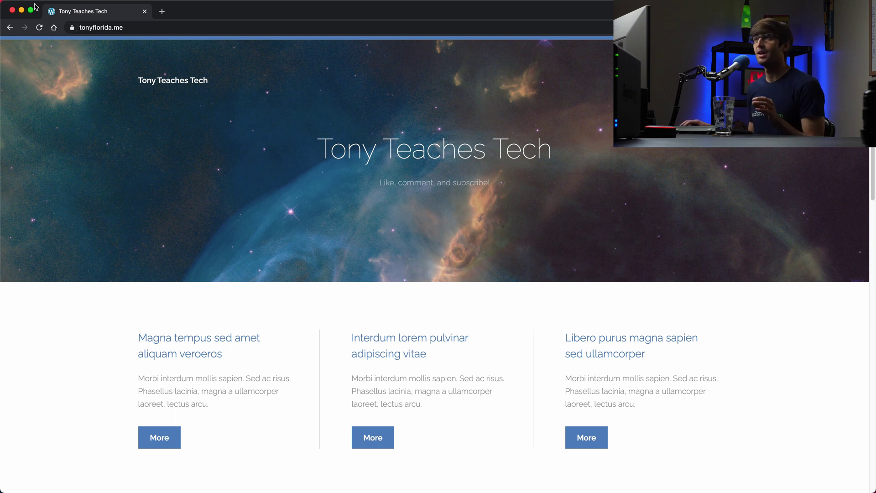
{"action": "left_click", "coordinate": [22, 11]}
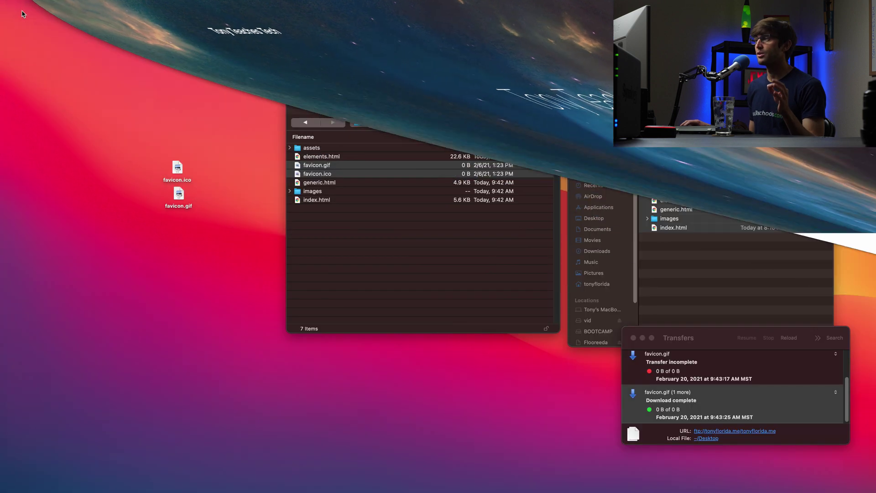
{"action": "left_click", "coordinate": [352, 221]}
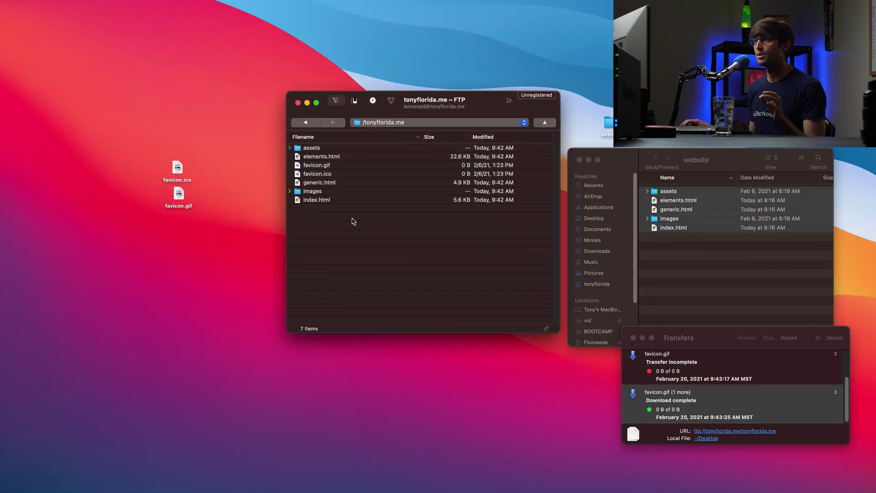
{"action": "left_click", "coordinate": [327, 201]}
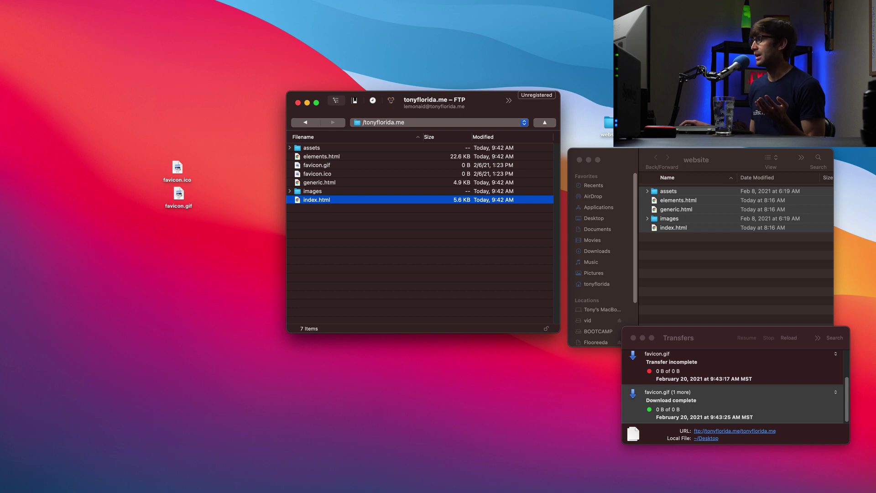
{"action": "left_click", "coordinate": [565, 228]}
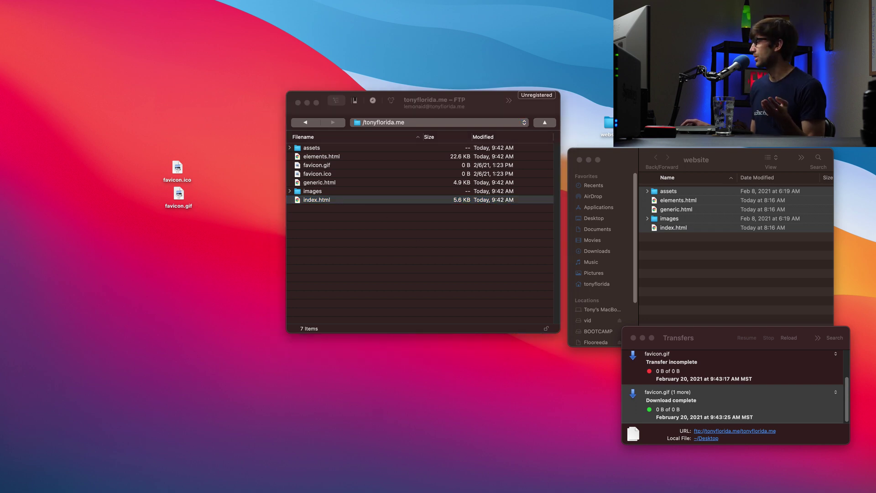
{"action": "key", "text": "super+Tab"}
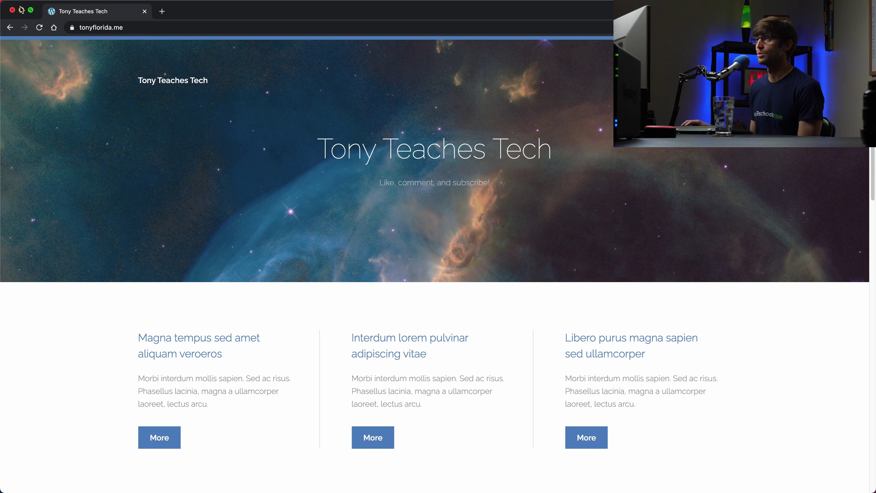
Open the server's index.html in Sublime Text through Cyberduck's Edit With option.
{"action": "left_click", "coordinate": [21, 10]}
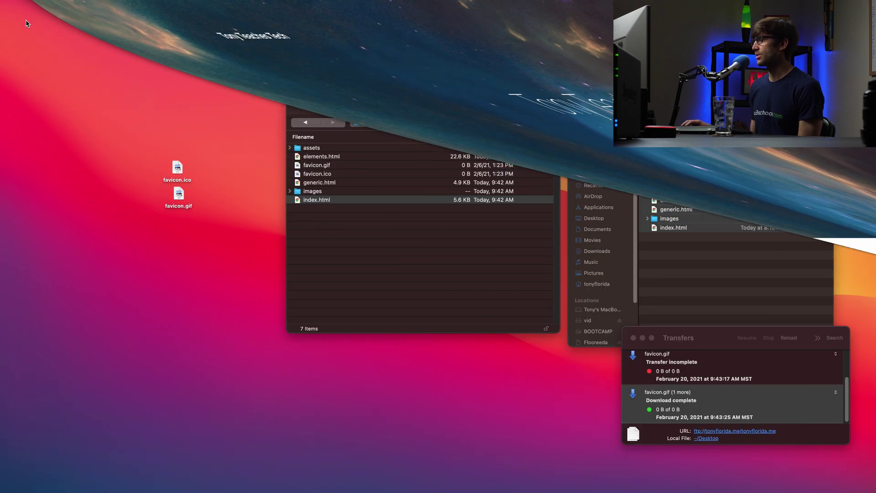
{"action": "right_click", "coordinate": [318, 204]}
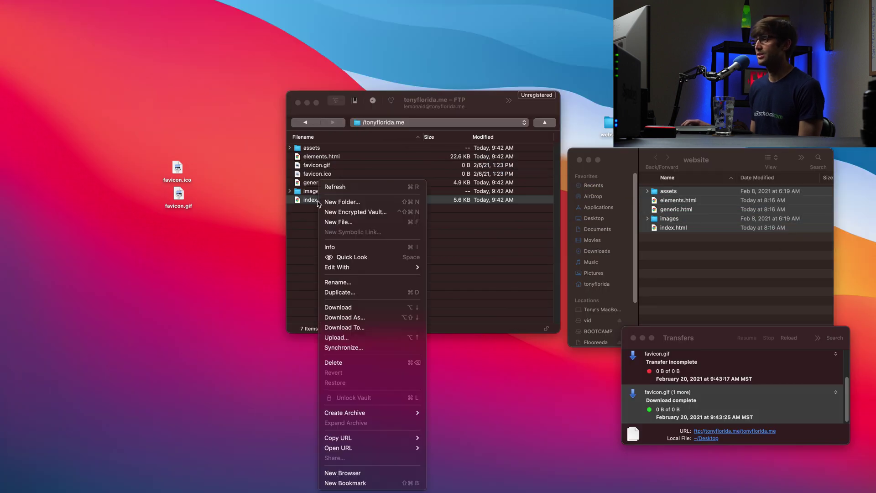
{"action": "mouse_move", "coordinate": [362, 273]}
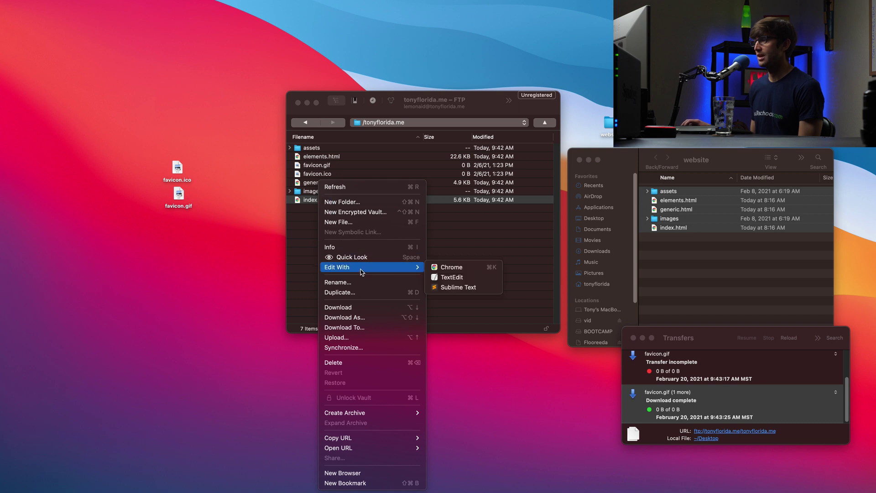
{"action": "left_click", "coordinate": [472, 292]}
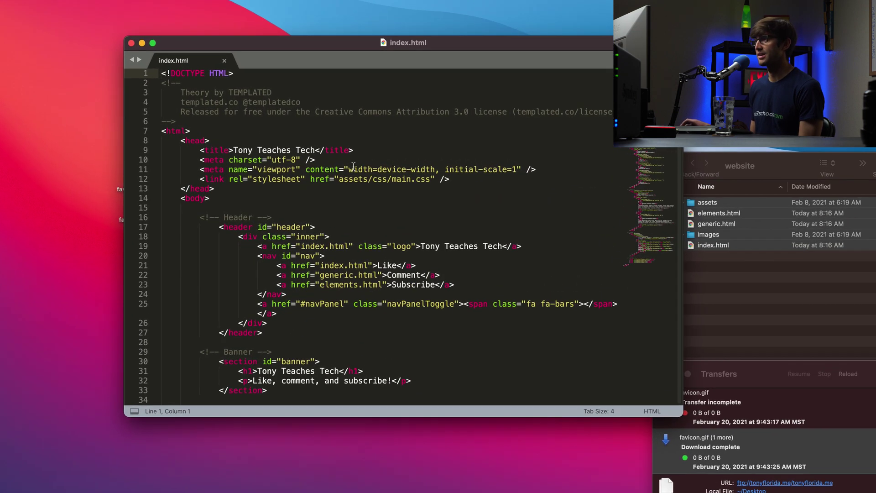
Replace the line-31 banner heading 'Tony Teaches Tech' with 'Like Commment and Subscribe!'.
{"action": "scroll", "coordinate": [354, 167], "scroll_direction": "down", "scroll_amount": 5}
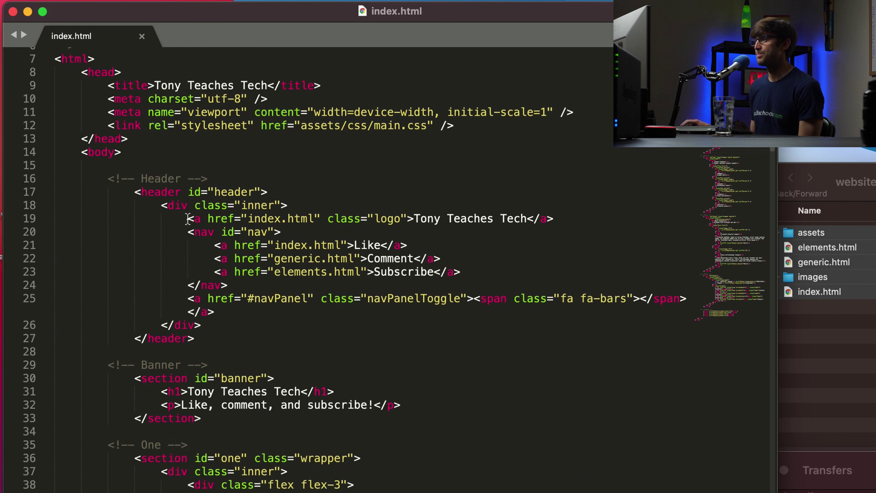
{"action": "left_click_drag", "start_coordinate": [188, 220], "coordinate": [499, 236]}
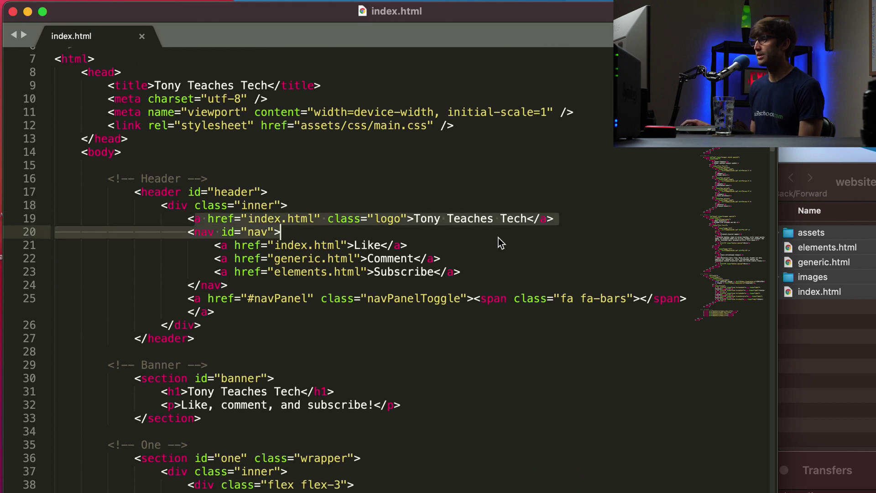
{"action": "left_click_drag", "start_coordinate": [163, 391], "coordinate": [342, 389]}
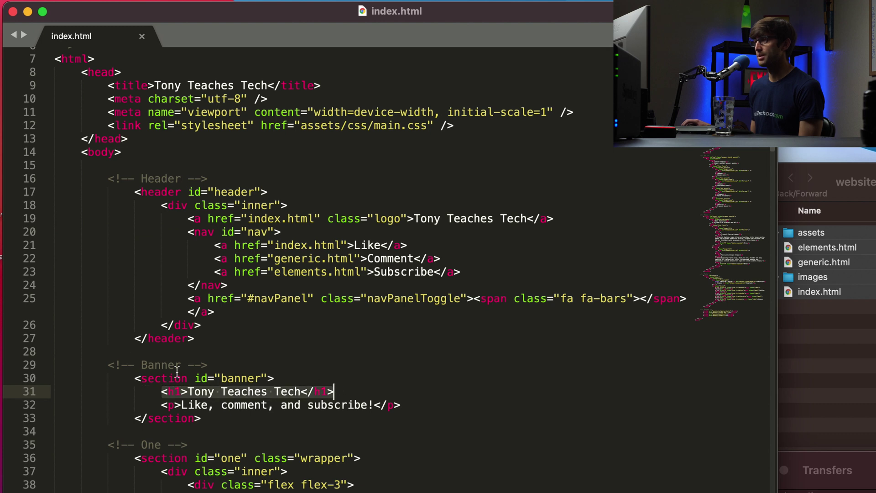
{"action": "left_click", "coordinate": [200, 392]}
{"action": "left_click_drag", "start_coordinate": [188, 392], "coordinate": [303, 392]}
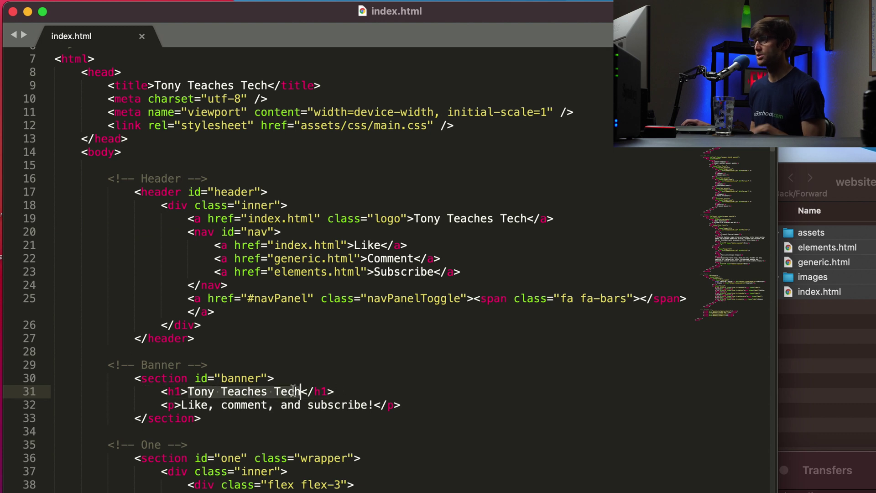
{"action": "type", "text": "Li"}
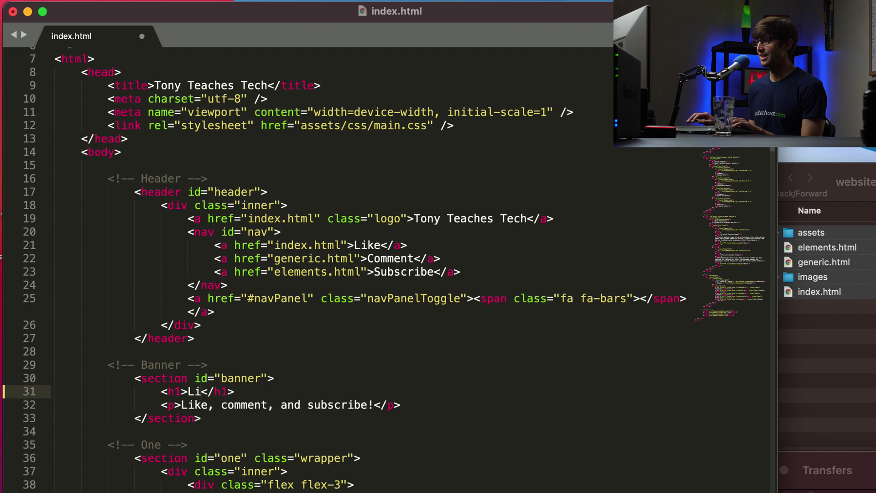
{"action": "type", "text": "ke C"}
{"action": "type", "text": "ommment and "}
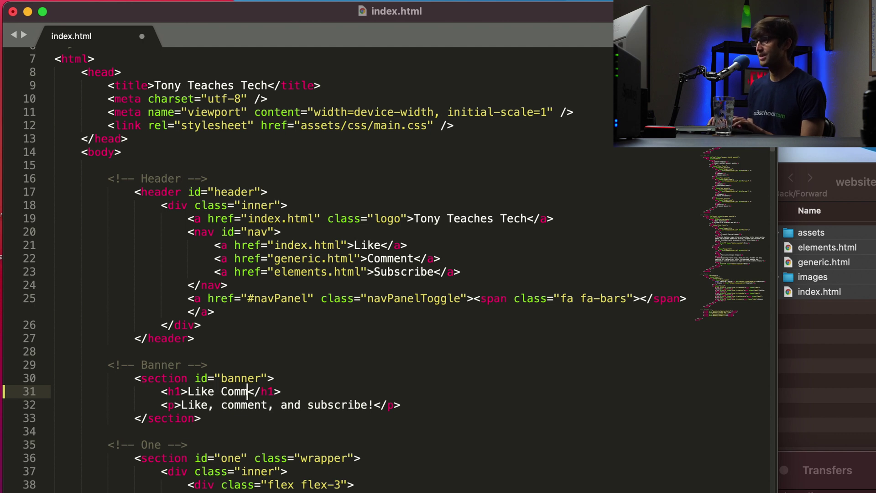
{"action": "type", "text": "Subscribe"}
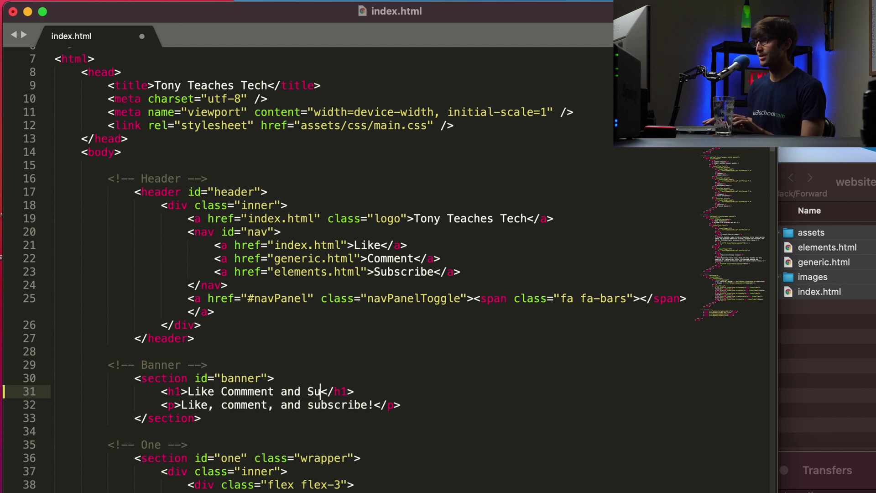
{"action": "type", "text": "!"}
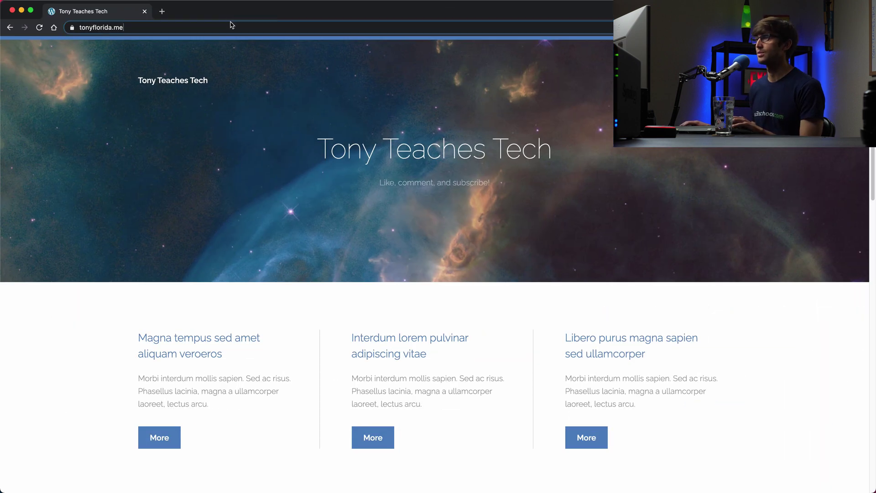
Reload tonyflorida.me to confirm the banner now reads 'Like Commment and Subscribe!'.
{"action": "left_click", "coordinate": [232, 26]}
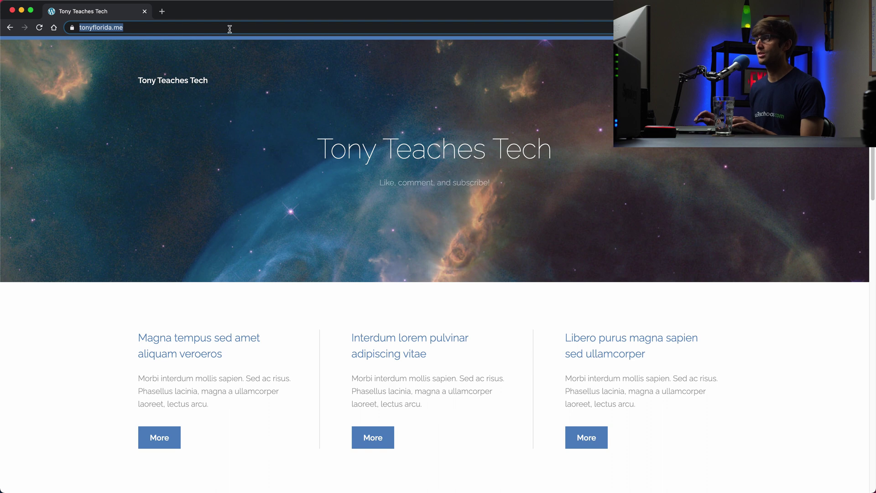
{"action": "key", "text": "Return"}
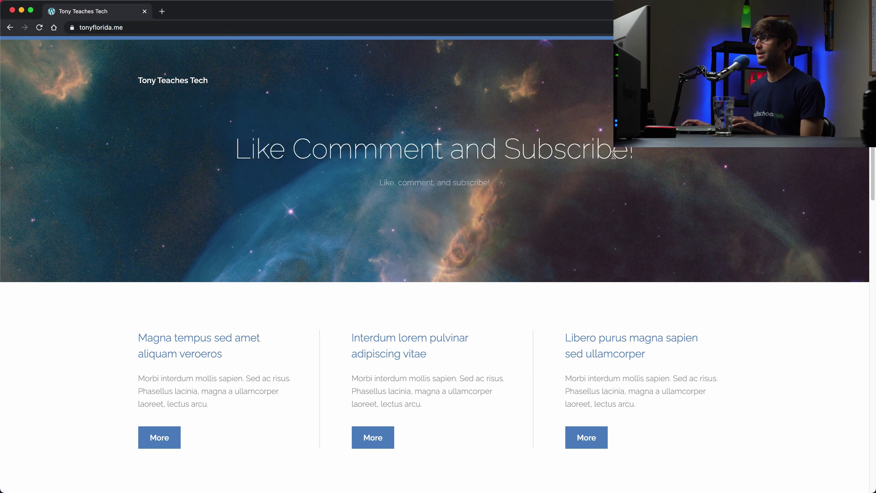